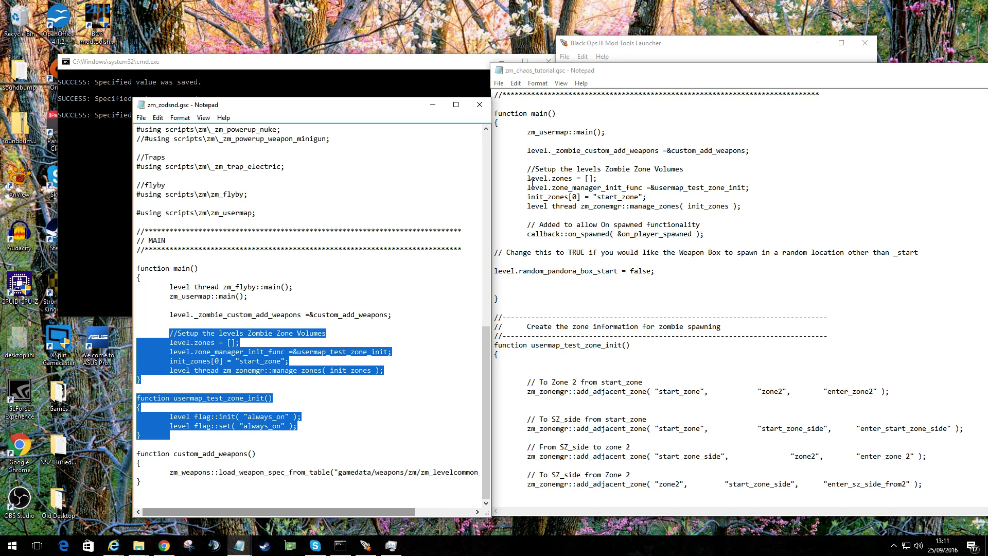
- Highlight the zone volume setup lines in zm_zodsnd.gsc and compare them with the zone code in zm_chaos_tutorial.gsc
{"action": "left_click_drag", "start_coordinate": [136, 333], "coordinate": [141, 379]}
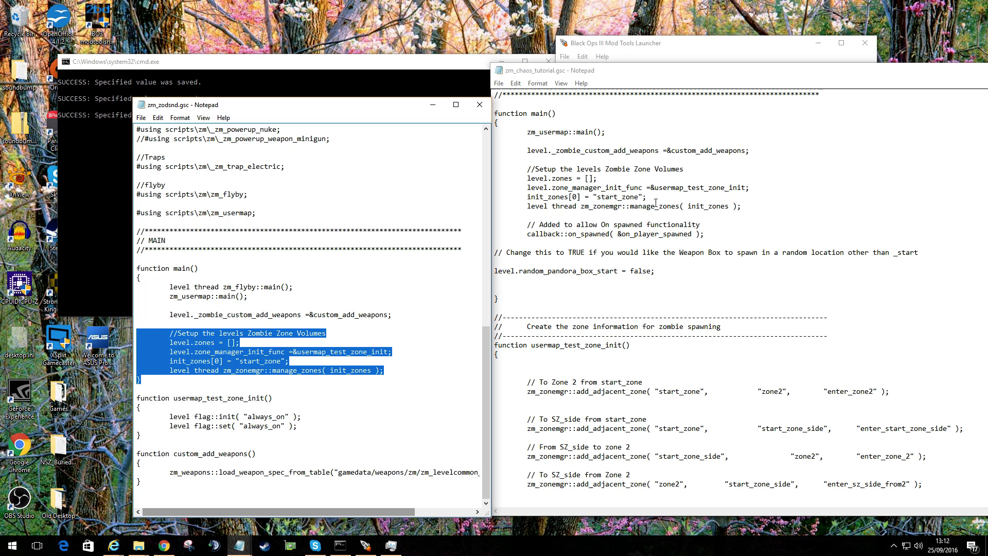
{"action": "scroll", "coordinate": [593, 382], "scroll_direction": "down", "scroll_amount": 3}
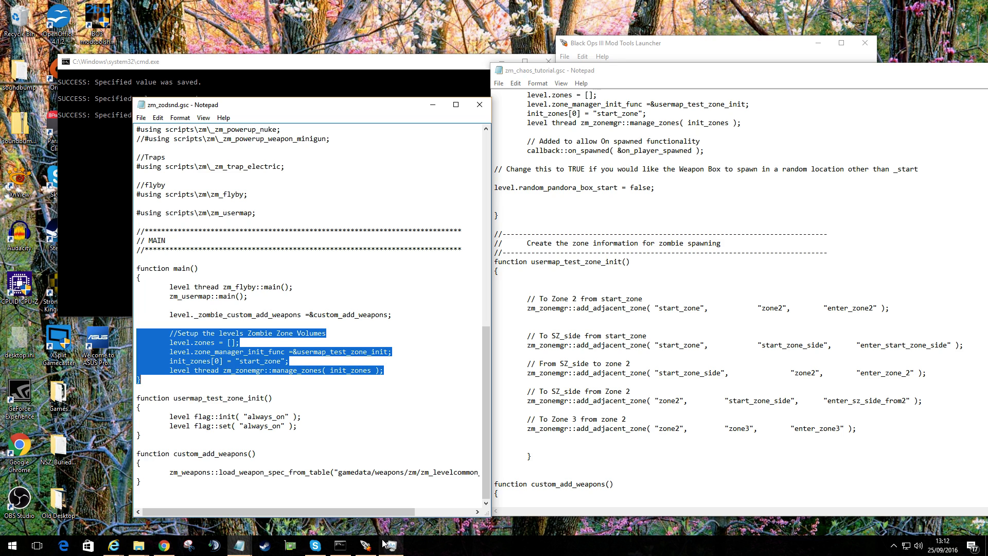
- Switch to the Black Ops III Mod Tools Launcher and open the zm_chaos_tutorial map in Radiant
{"action": "left_click", "coordinate": [366, 545]}
{"action": "right_click", "coordinate": [613, 194]}
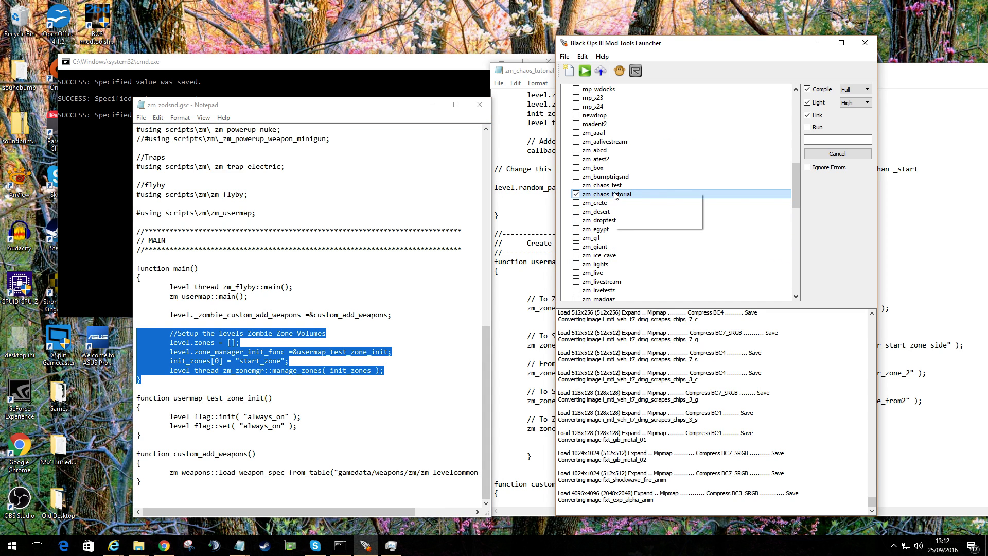
{"action": "left_click", "coordinate": [657, 222]}
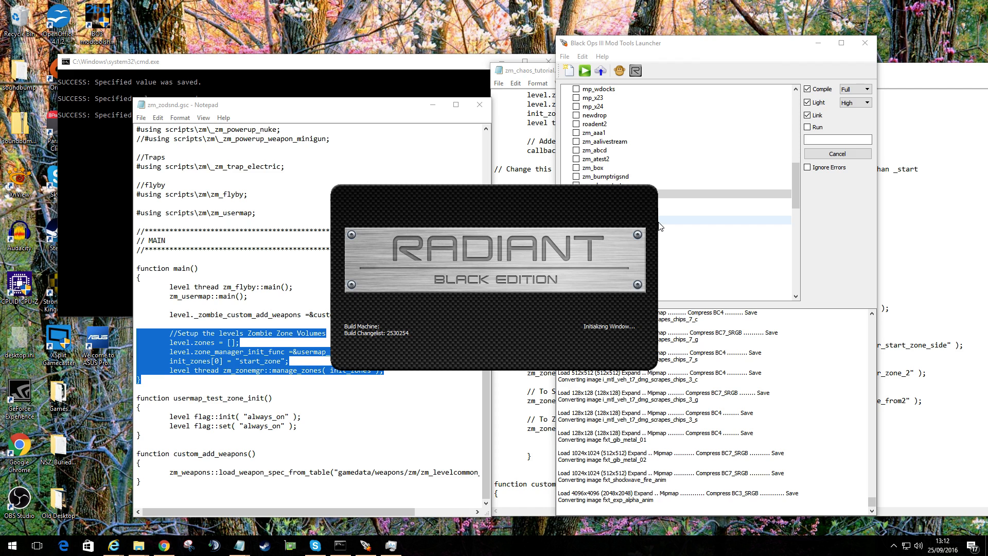
{"action": "left_click", "coordinate": [894, 374]}
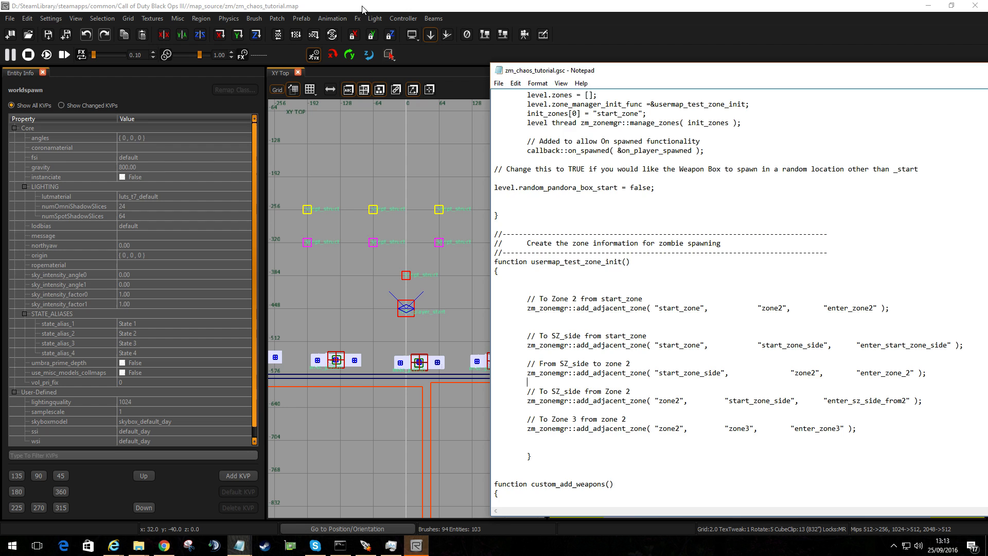
- Switch to Radiant and examine the targetname and script_noteworthy properties of the start zone's info_volume
{"action": "left_click", "coordinate": [416, 545]}
{"action": "right_click_drag", "start_coordinate": [781, 408], "coordinate": [721, 503]}
{"action": "mouse_move", "coordinate": [776, 382]}
{"action": "right_mouse_down"}
{"action": "mouse_move", "coordinate": [776, 324]}
{"action": "mouse_move", "coordinate": [776, 382]}
{"action": "right_mouse_up"}
{"action": "left_click", "coordinate": [685, 193], "text": "shift"}
{"action": "right_click_drag", "start_coordinate": [655, 278], "coordinate": [656, 232], "text": "ctrl"}
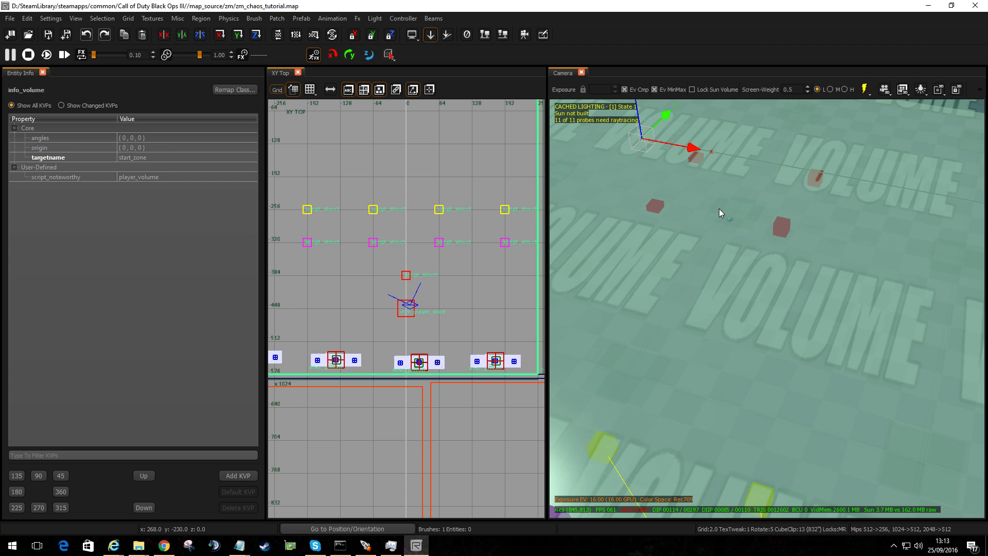
- Find the door trigger leading to zone 2 and examine its script_flag, target and cost properties
{"action": "key", "text": "Escape"}
{"action": "key", "text": "c"}
{"action": "mouse_move", "coordinate": [723, 211]}
{"action": "right_mouse_down"}
{"action": "mouse_move", "coordinate": [718, 196]}
{"action": "mouse_move", "coordinate": [680, 199]}
{"action": "mouse_move", "coordinate": [712, 220]}
{"action": "right_mouse_up"}
{"action": "key", "text": "g"}
{"action": "key", "text": "w"}
{"action": "right_click_drag", "start_coordinate": [788, 274], "coordinate": [824, 307]}
{"action": "key", "text": "g"}
{"action": "key", "text": "w"}
{"action": "left_click", "coordinate": [795, 303]}
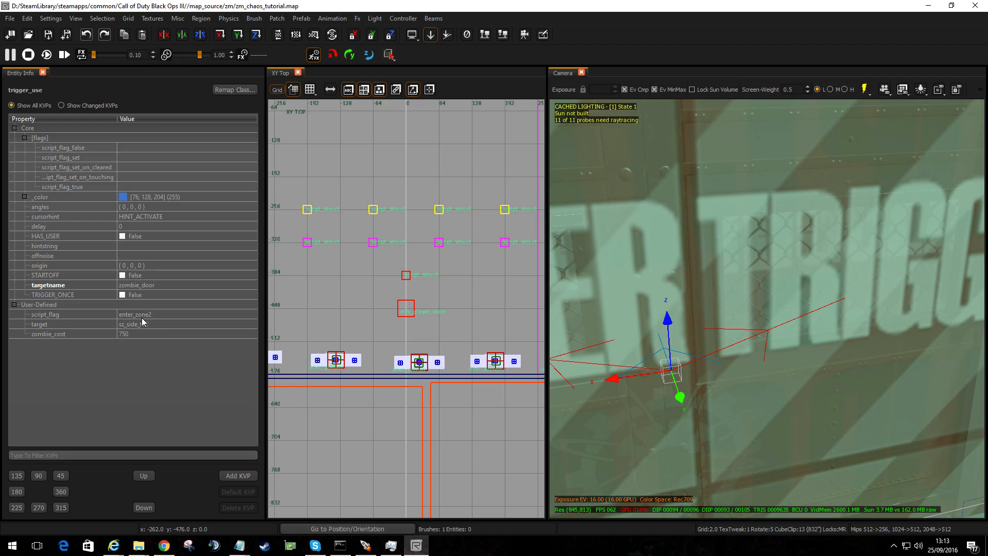
- Check the door trigger's flag against the add_adjacent_zone lines in zm_chaos_tutorial.gsc in Notepad
{"action": "mouse_move", "coordinate": [240, 546]}
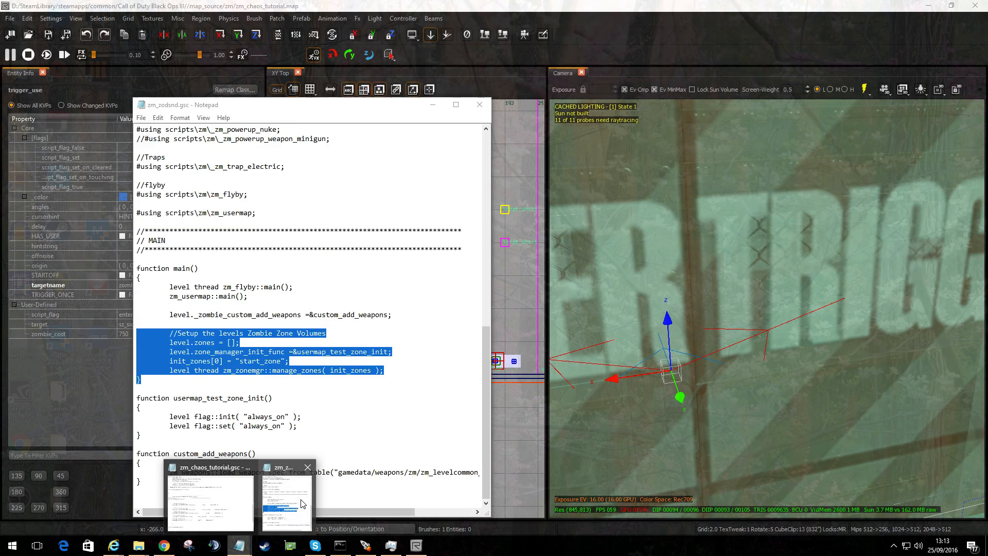
{"action": "left_click", "coordinate": [226, 466]}
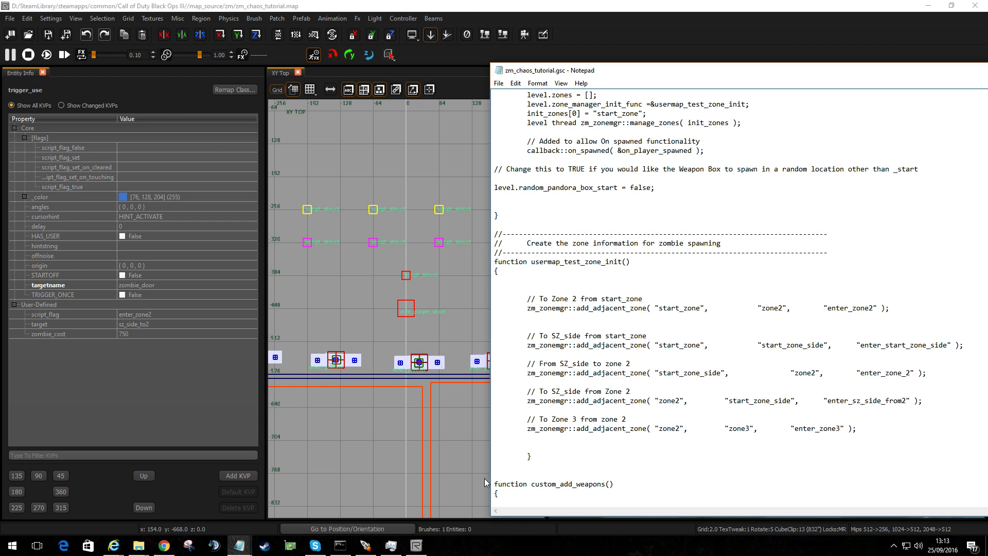
{"action": "left_click", "coordinate": [467, 197]}
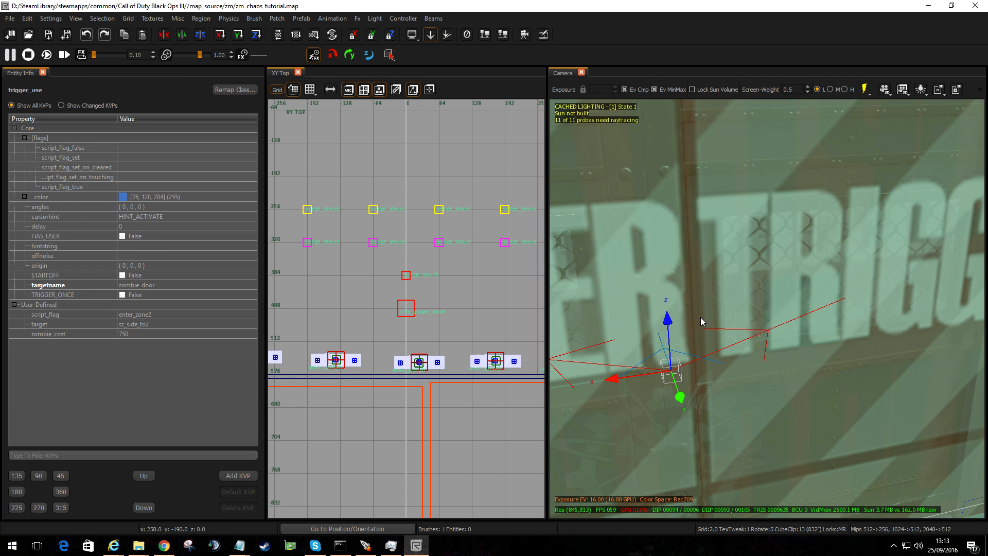
- Select the zone 2 info_volume behind the door and examine its target property
{"action": "key", "text": "Escape"}
{"action": "left_click", "coordinate": [714, 220], "text": "shift"}
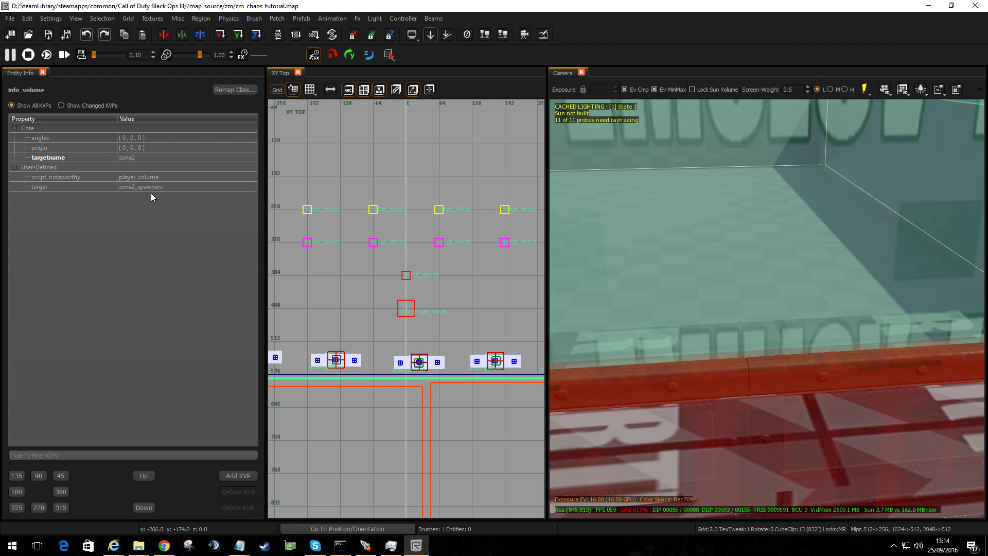
{"action": "left_click", "coordinate": [135, 190]}
{"action": "right_click", "coordinate": [128, 190]}
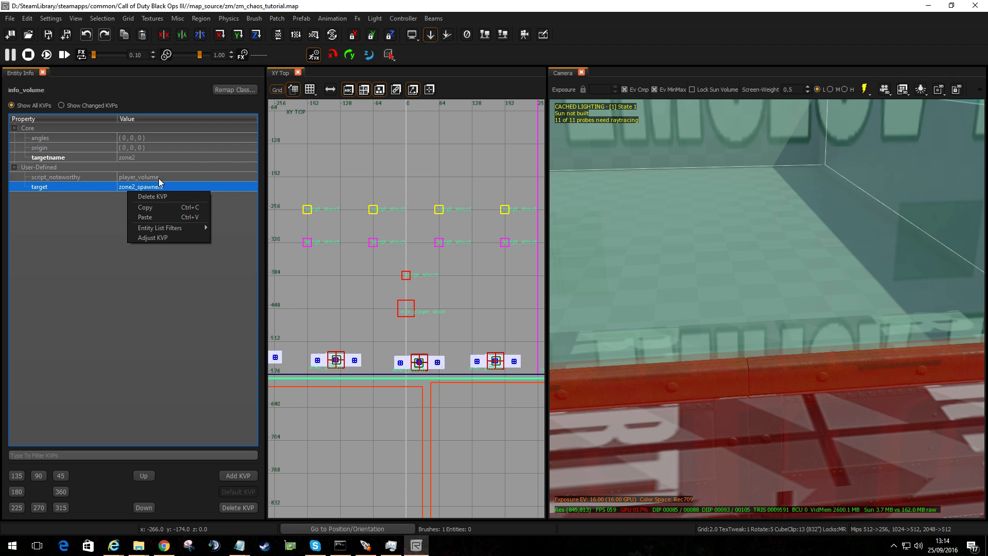
{"action": "left_click", "coordinate": [107, 206]}
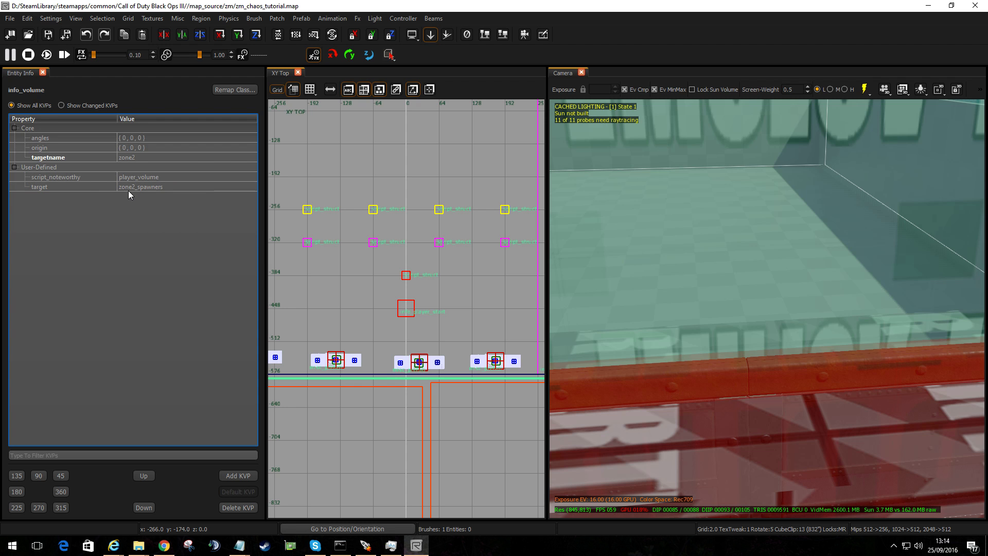
- Examine the targetname and script_noteworthy of a spawner struct inside zone 2
{"action": "right_click_drag", "start_coordinate": [511, 224], "coordinate": [482, 215]}
{"action": "right_click_drag", "start_coordinate": [669, 257], "coordinate": [600, 247]}
{"action": "left_click", "coordinate": [730, 480]}
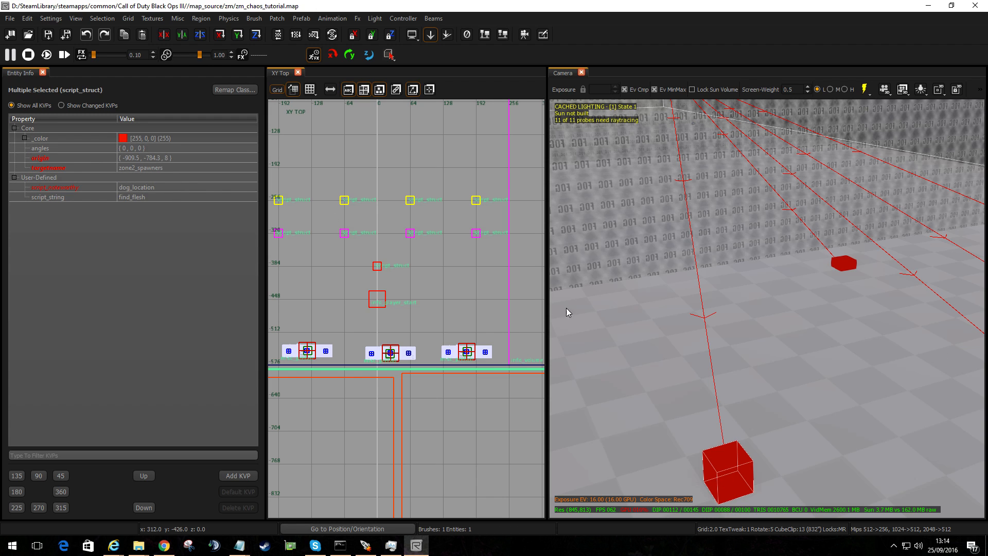
{"action": "key", "text": "Escape"}
{"action": "right_click_drag", "start_coordinate": [888, 315], "coordinate": [820, 280]}
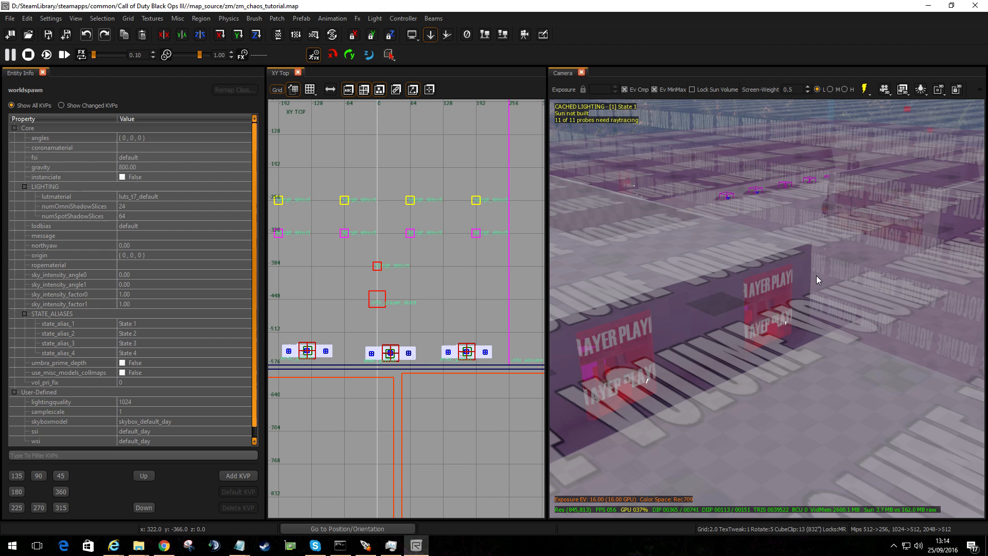
- Recheck the targetname of the start zone's volume, then return to the zone 2 door
{"action": "left_click", "coordinate": [804, 271], "text": "shift"}
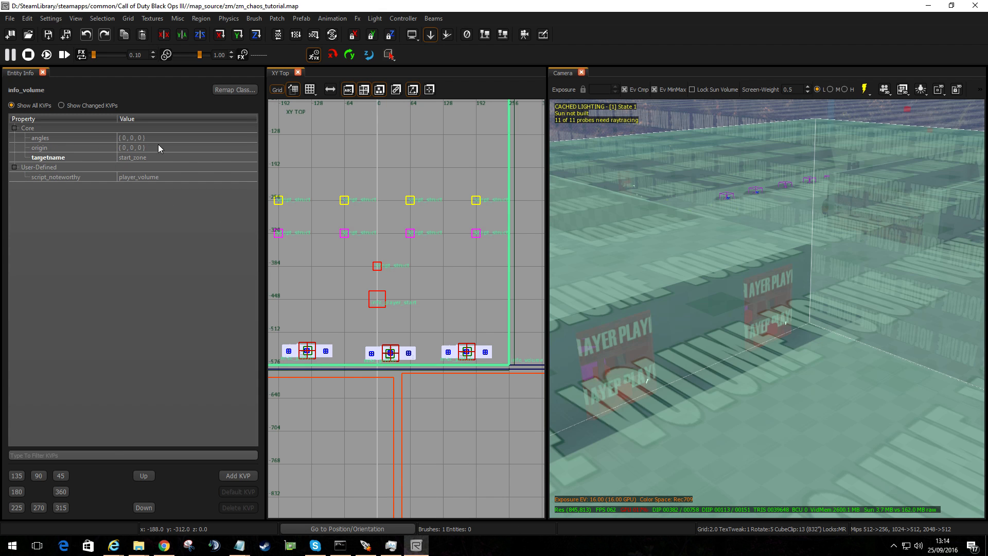
{"action": "key", "text": "Escape"}
{"action": "mouse_move", "coordinate": [828, 310]}
{"action": "right_mouse_down"}
{"action": "mouse_move", "coordinate": [883, 301]}
{"action": "mouse_move", "coordinate": [937, 309]}
{"action": "mouse_move", "coordinate": [818, 315]}
{"action": "mouse_move", "coordinate": [864, 330]}
{"action": "mouse_move", "coordinate": [854, 337]}
{"action": "mouse_move", "coordinate": [741, 321]}
{"action": "mouse_move", "coordinate": [731, 329]}
{"action": "mouse_move", "coordinate": [837, 305]}
{"action": "right_mouse_up"}
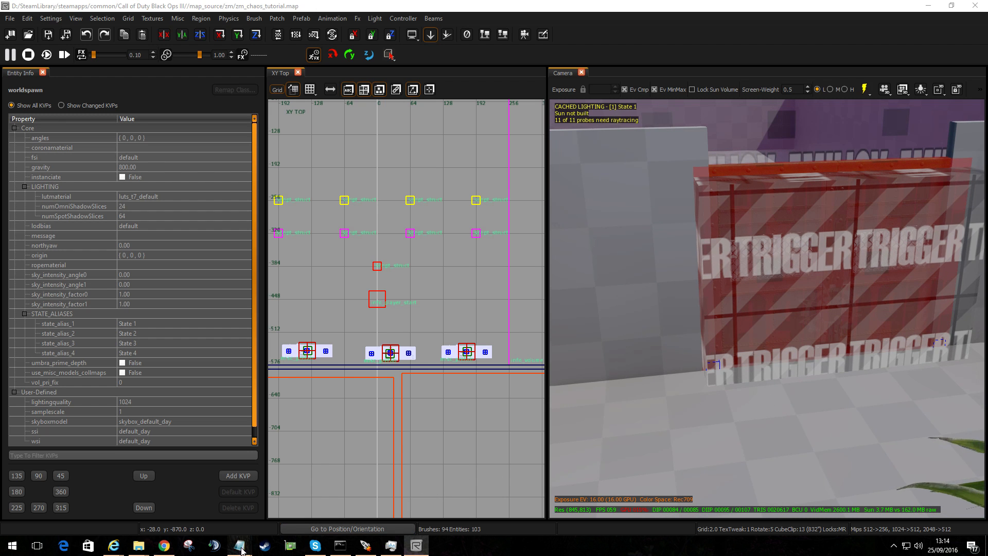
- Bring up zm_zodsnd.gsc and zm_chaos_tutorial.gsc side by side in Notepad to compare their usermap_test_zone_init functions
{"action": "mouse_move", "coordinate": [240, 545]}
{"action": "left_click", "coordinate": [291, 491]}
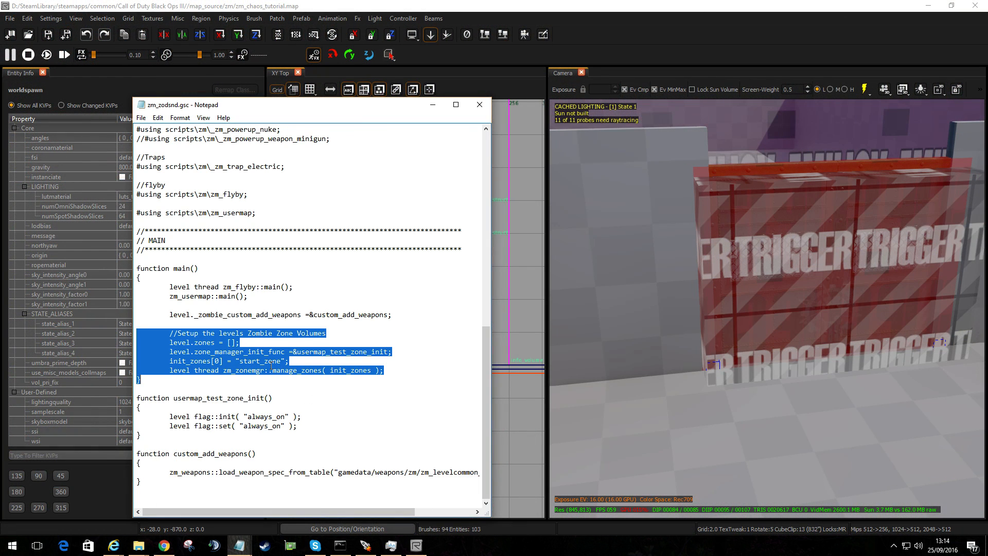
{"action": "mouse_move", "coordinate": [240, 545]}
{"action": "left_click", "coordinate": [204, 529]}
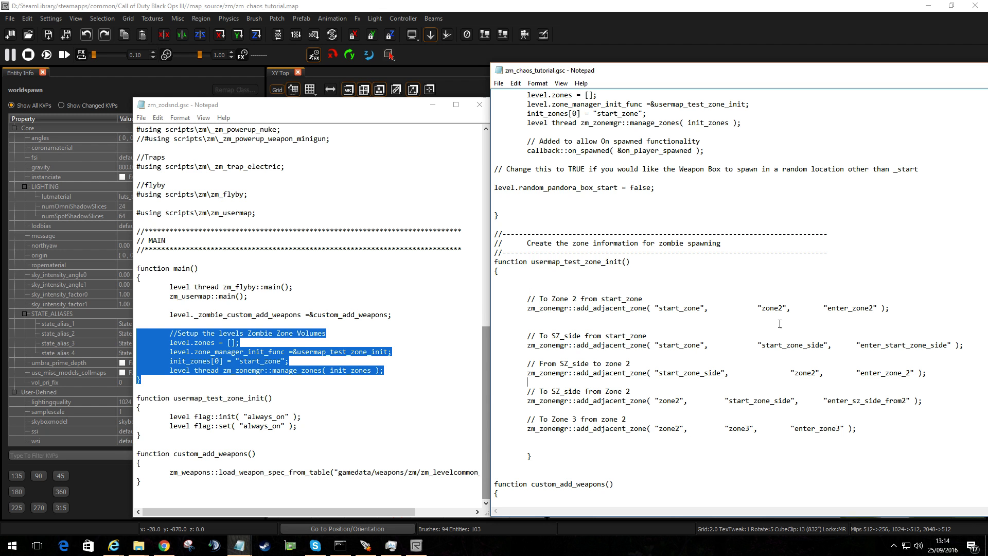
- Return to Radiant and reselect the zone 2 door trigger to examine its script_flag
{"action": "left_click", "coordinate": [501, 6]}
{"action": "mouse_move", "coordinate": [745, 288]}
{"action": "right_mouse_down"}
{"action": "mouse_move", "coordinate": [721, 286]}
{"action": "mouse_move", "coordinate": [746, 267]}
{"action": "mouse_move", "coordinate": [746, 288]}
{"action": "mouse_move", "coordinate": [772, 319]}
{"action": "mouse_move", "coordinate": [767, 304]}
{"action": "mouse_move", "coordinate": [824, 303]}
{"action": "mouse_move", "coordinate": [762, 307]}
{"action": "mouse_move", "coordinate": [793, 314]}
{"action": "mouse_move", "coordinate": [808, 332]}
{"action": "right_mouse_up"}
{"action": "left_click", "coordinate": [797, 307], "text": "shift"}
{"action": "key", "text": "Escape"}
{"action": "left_click", "coordinate": [808, 332], "text": "shift"}
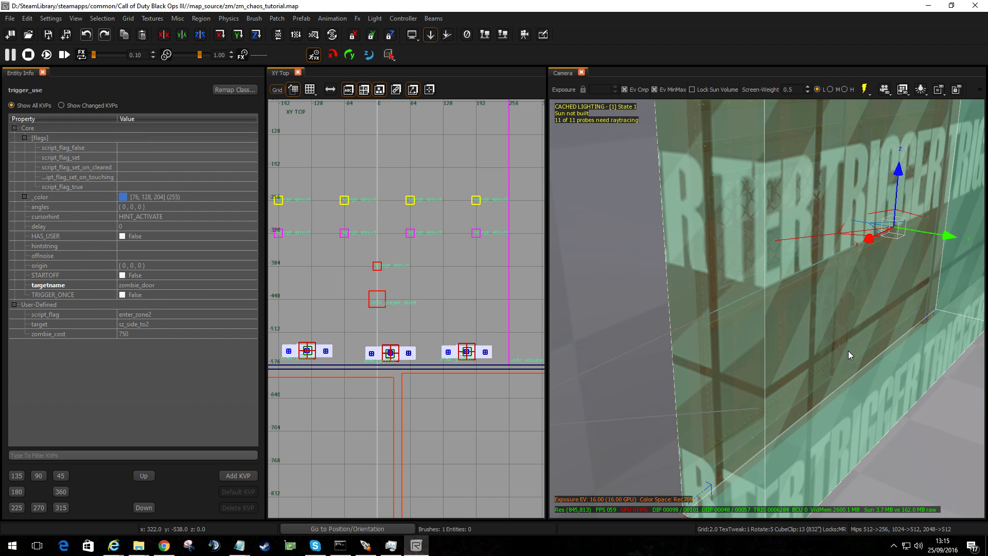
- Reselect the zone 2 volume to review the spawner group it targets
{"action": "key", "text": "Escape"}
{"action": "mouse_move", "coordinate": [857, 357]}
{"action": "right_mouse_down"}
{"action": "mouse_move", "coordinate": [854, 296]}
{"action": "mouse_move", "coordinate": [846, 326]}
{"action": "right_mouse_up"}
{"action": "left_click", "coordinate": [827, 296], "text": "shift"}
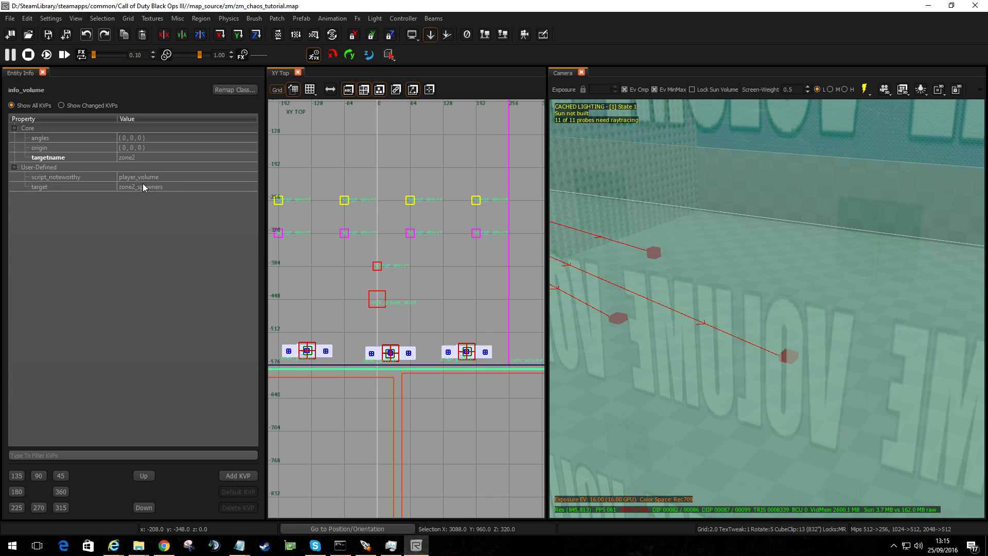
- Examine the script_noteworthy settings of the riser and dog spawner structs in zone 2
{"action": "mouse_move", "coordinate": [713, 272]}
{"action": "right_mouse_down"}
{"action": "mouse_move", "coordinate": [829, 335]}
{"action": "mouse_move", "coordinate": [787, 350]}
{"action": "mouse_move", "coordinate": [875, 288]}
{"action": "mouse_move", "coordinate": [864, 115]}
{"action": "mouse_move", "coordinate": [841, 323]}
{"action": "right_mouse_up"}
{"action": "key", "text": "Escape"}
{"action": "left_click", "coordinate": [837, 285]}
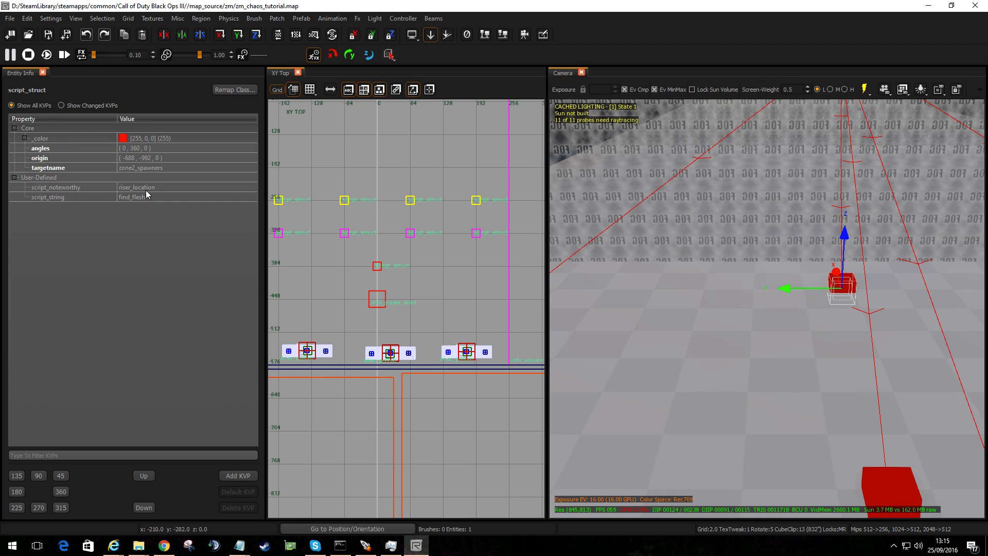
{"action": "key", "text": "Escape"}
{"action": "right_click_drag", "start_coordinate": [688, 274], "coordinate": [629, 252]}
{"action": "left_click", "coordinate": [737, 299], "text": "shift"}
{"action": "key", "text": "Escape"}
{"action": "left_click", "coordinate": [580, 280], "text": "shift"}
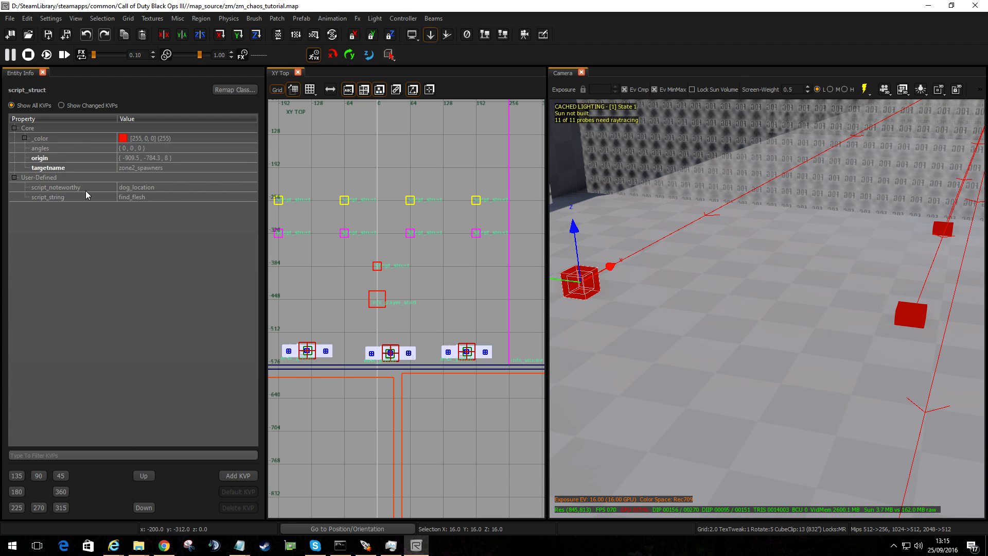
{"action": "key", "text": "Escape"}
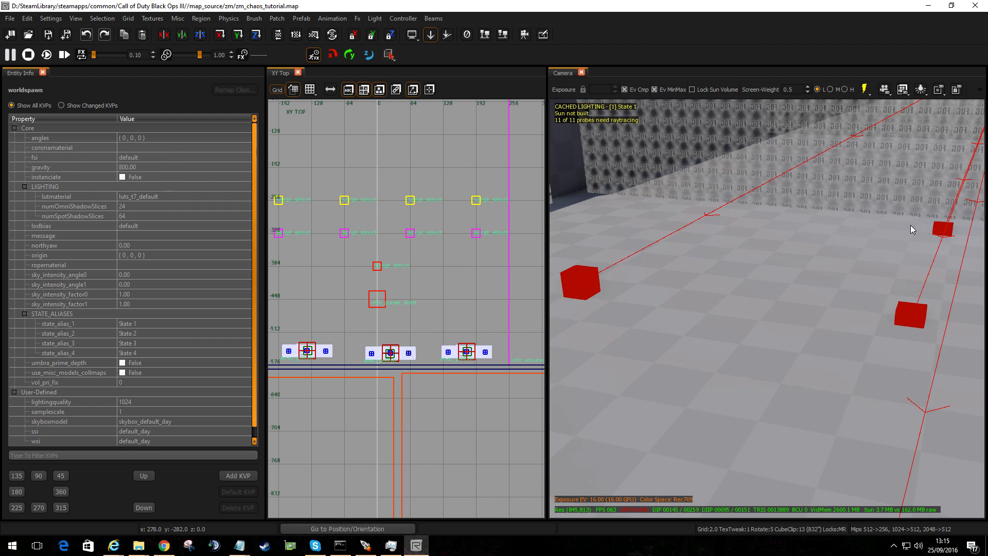
- Examine the remaining spawner structs in zone 2 one by one and follow their connection lines
{"action": "left_click", "coordinate": [936, 232], "text": "shift"}
{"action": "key", "text": "Escape"}
{"action": "right_click_drag", "start_coordinate": [576, 236], "coordinate": [718, 266]}
{"action": "left_click", "coordinate": [661, 288], "text": "shift"}
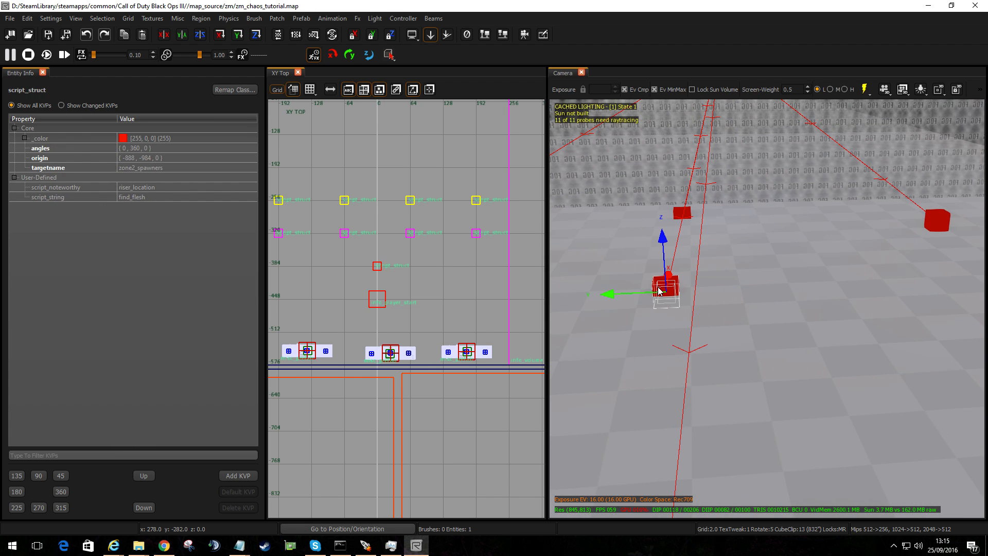
{"action": "key", "text": "Escape"}
{"action": "right_click_drag", "start_coordinate": [745, 304], "coordinate": [733, 292]}
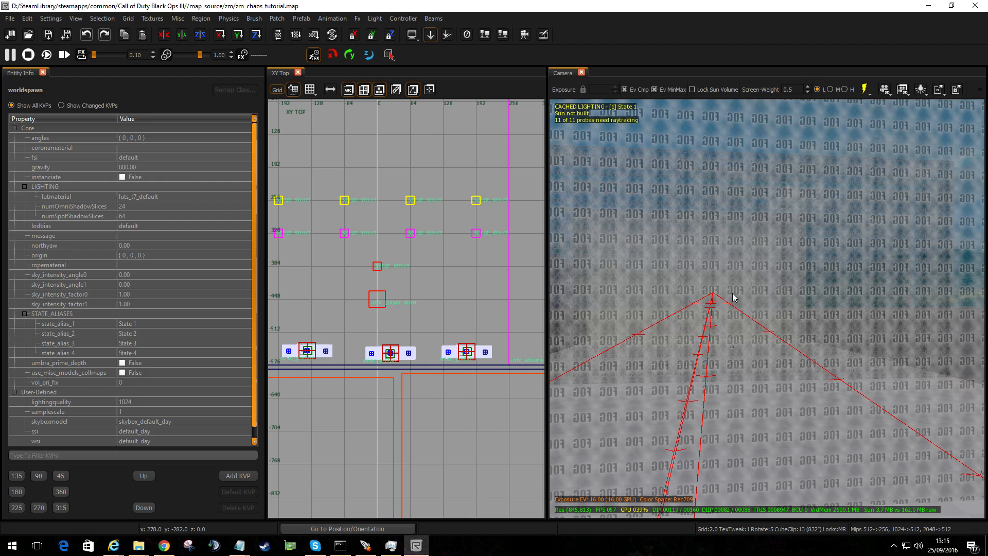
{"action": "mouse_move", "coordinate": [729, 338]}
{"action": "right_mouse_down"}
{"action": "mouse_move", "coordinate": [721, 326]}
{"action": "mouse_move", "coordinate": [715, 334]}
{"action": "mouse_move", "coordinate": [718, 319]}
{"action": "mouse_move", "coordinate": [738, 332]}
{"action": "mouse_move", "coordinate": [727, 315]}
{"action": "mouse_move", "coordinate": [744, 320]}
{"action": "mouse_move", "coordinate": [705, 332]}
{"action": "mouse_move", "coordinate": [701, 313]}
{"action": "mouse_move", "coordinate": [753, 325]}
{"action": "mouse_move", "coordinate": [737, 331]}
{"action": "mouse_move", "coordinate": [702, 302]}
{"action": "right_mouse_up"}
{"action": "left_click", "coordinate": [721, 327], "text": "shift"}
{"action": "key", "text": "Escape"}
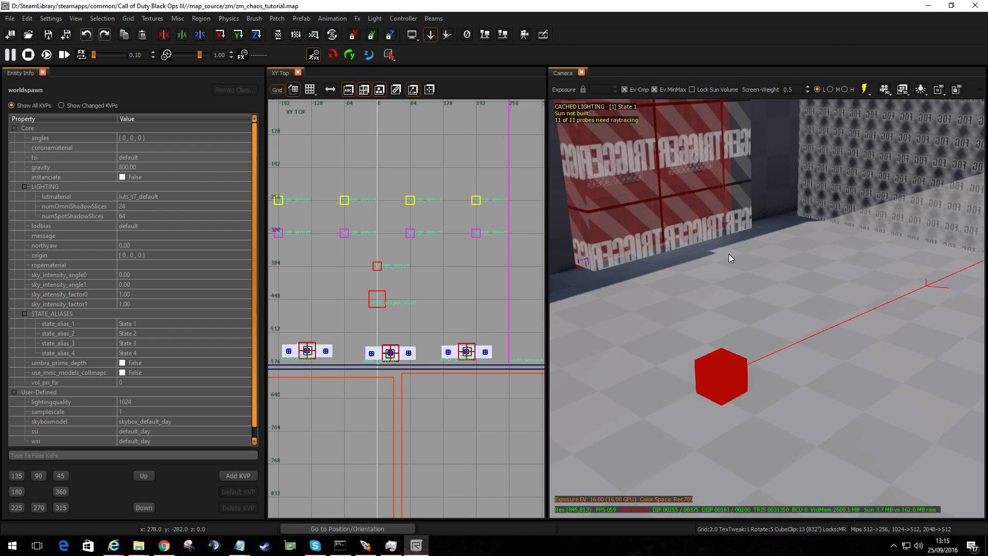
- Bring up zm_zodsnd.gsc in Notepad and close it
{"action": "right_click_drag", "start_coordinate": [727, 254], "coordinate": [725, 248]}
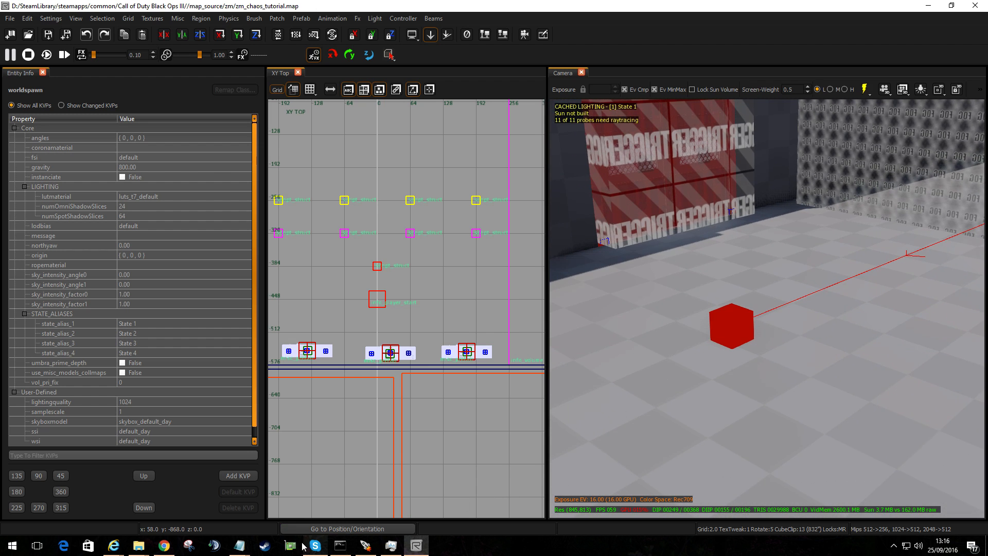
{"action": "mouse_move", "coordinate": [239, 545]}
{"action": "left_click", "coordinate": [284, 497]}
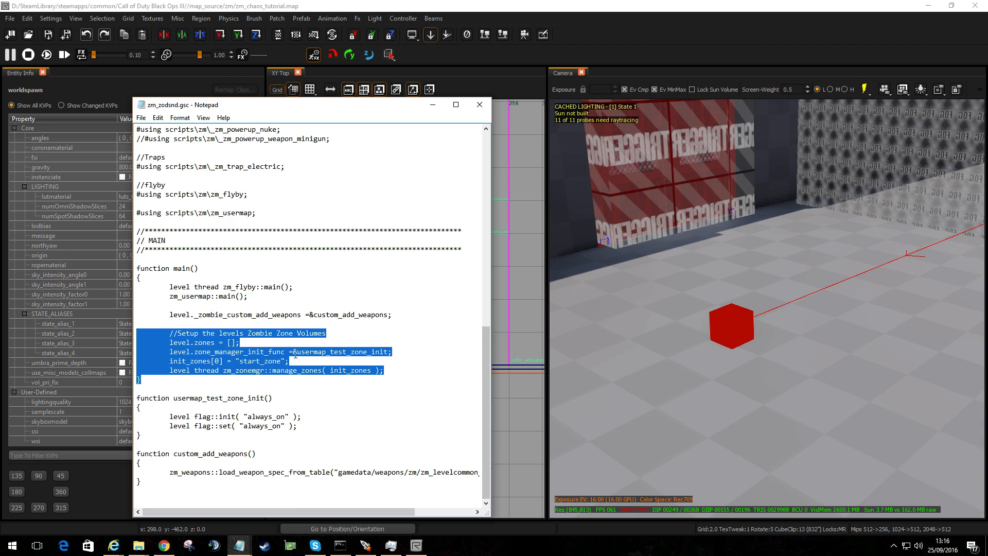
{"action": "left_click", "coordinate": [479, 105]}
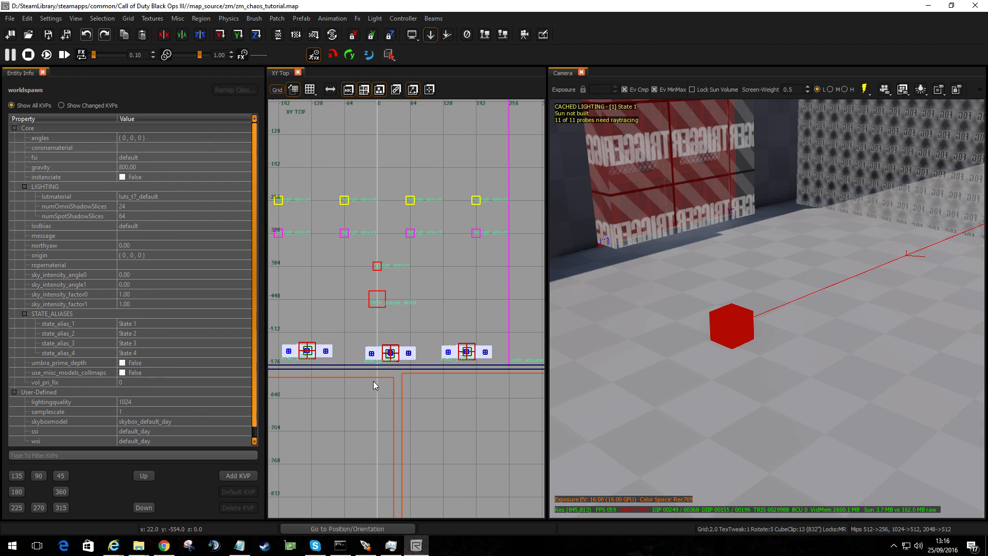
- Review the zone adjacency lines and their entry flags in zm_chaos_tutorial.gsc
{"action": "left_click", "coordinate": [240, 545]}
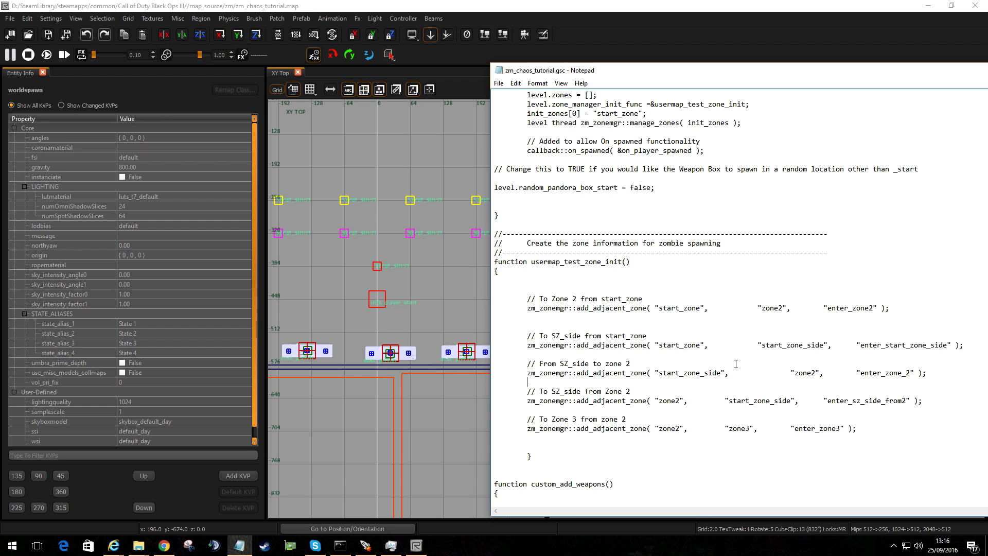
{"action": "left_click", "coordinate": [406, 325]}
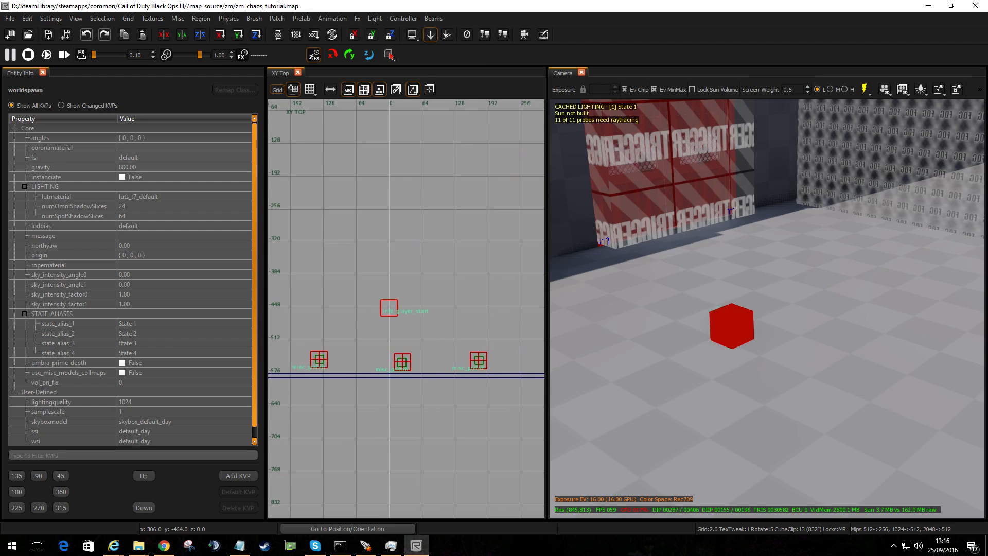
- Look over the start area's structs in Radiant and select the surrounding start zone volume to examine its properties
{"action": "mouse_move", "coordinate": [767, 308]}
{"action": "right_mouse_down"}
{"action": "mouse_move", "coordinate": [772, 277]}
{"action": "mouse_move", "coordinate": [690, 289]}
{"action": "right_mouse_up"}
{"action": "mouse_move", "coordinate": [616, 335]}
{"action": "right_mouse_down"}
{"action": "mouse_move", "coordinate": [710, 334]}
{"action": "mouse_move", "coordinate": [720, 319]}
{"action": "mouse_move", "coordinate": [761, 334]}
{"action": "mouse_move", "coordinate": [772, 355]}
{"action": "mouse_move", "coordinate": [700, 350]}
{"action": "mouse_move", "coordinate": [713, 345]}
{"action": "mouse_move", "coordinate": [741, 342]}
{"action": "mouse_move", "coordinate": [689, 352]}
{"action": "mouse_move", "coordinate": [702, 368]}
{"action": "mouse_move", "coordinate": [736, 363]}
{"action": "mouse_move", "coordinate": [607, 337]}
{"action": "mouse_move", "coordinate": [632, 237]}
{"action": "mouse_move", "coordinate": [604, 240]}
{"action": "mouse_move", "coordinate": [719, 169]}
{"action": "right_mouse_up"}
{"action": "right_click_drag", "start_coordinate": [613, 308], "coordinate": [619, 344]}
{"action": "mouse_move", "coordinate": [675, 356]}
{"action": "right_mouse_down"}
{"action": "mouse_move", "coordinate": [638, 353]}
{"action": "mouse_move", "coordinate": [703, 355]}
{"action": "mouse_move", "coordinate": [674, 357]}
{"action": "right_mouse_up"}
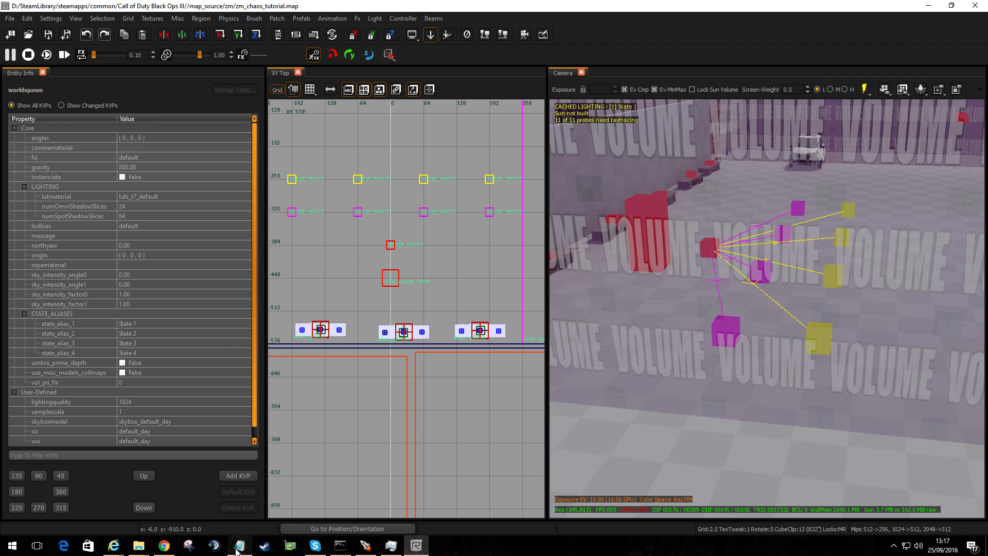
{"action": "right_click_drag", "start_coordinate": [767, 339], "coordinate": [743, 314]}
{"action": "left_click", "coordinate": [594, 295], "text": "shift"}
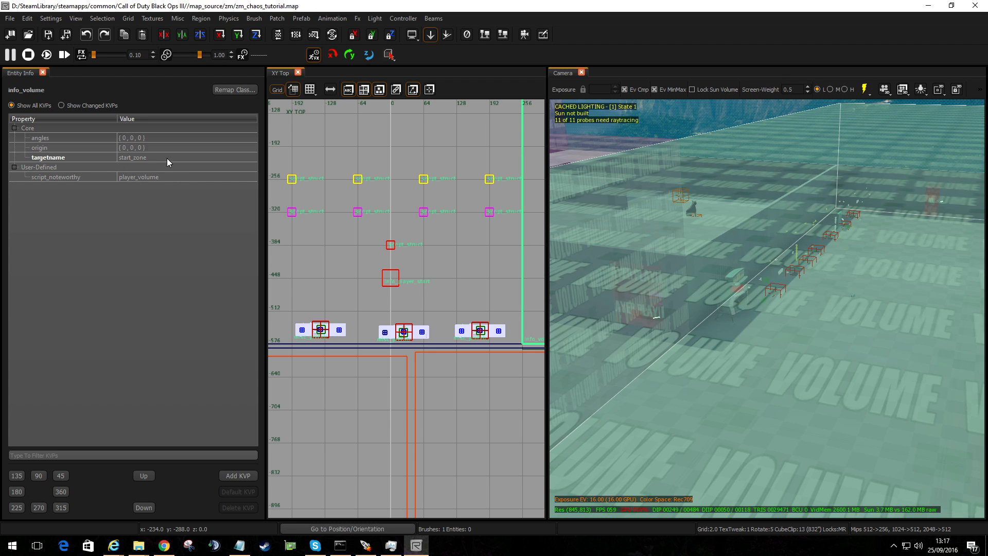
- Reopen the recent script zm_zodsnd.gsc in Notepad
{"action": "right_click", "coordinate": [240, 546]}
{"action": "left_click", "coordinate": [228, 287]}
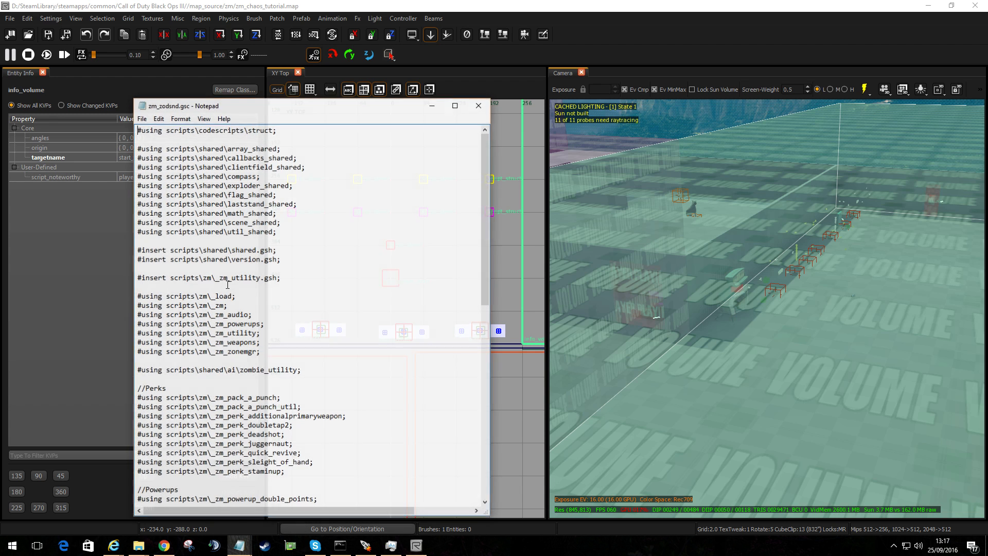
- Review the zone setup in zm_zodsnd.gsc, highlight the init_zones[0] = "start_zone" line, and close the file
{"action": "scroll", "coordinate": [314, 360], "scroll_direction": "down", "scroll_amount": 14}
{"action": "scroll", "coordinate": [309, 390], "scroll_direction": "down", "scroll_amount": 1}
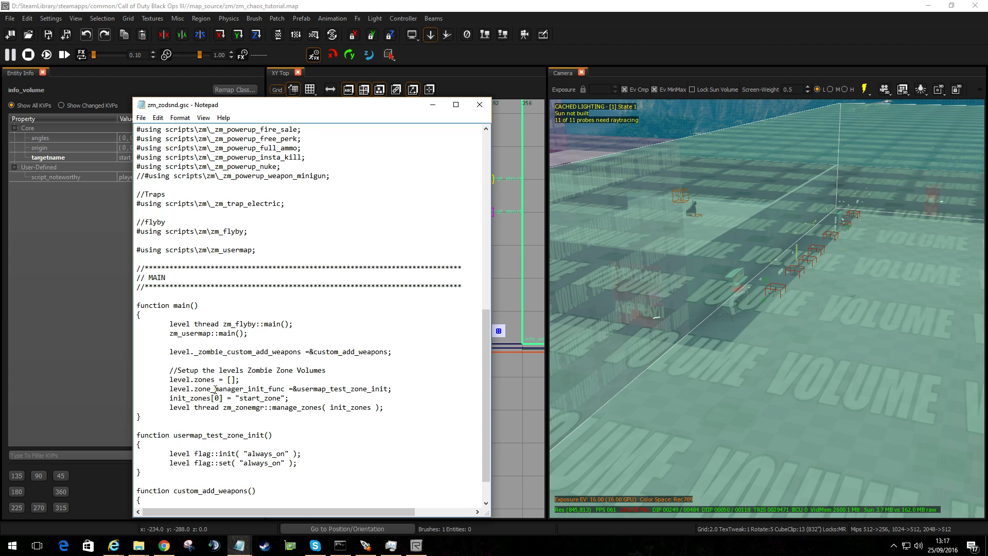
{"action": "left_click_drag", "start_coordinate": [301, 399], "coordinate": [184, 402]}
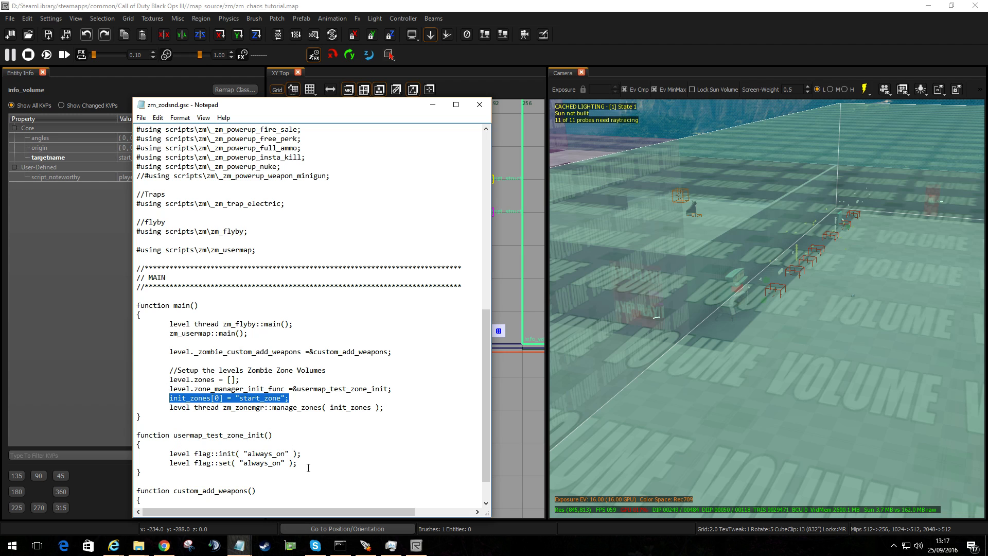
{"action": "left_click", "coordinate": [480, 106]}
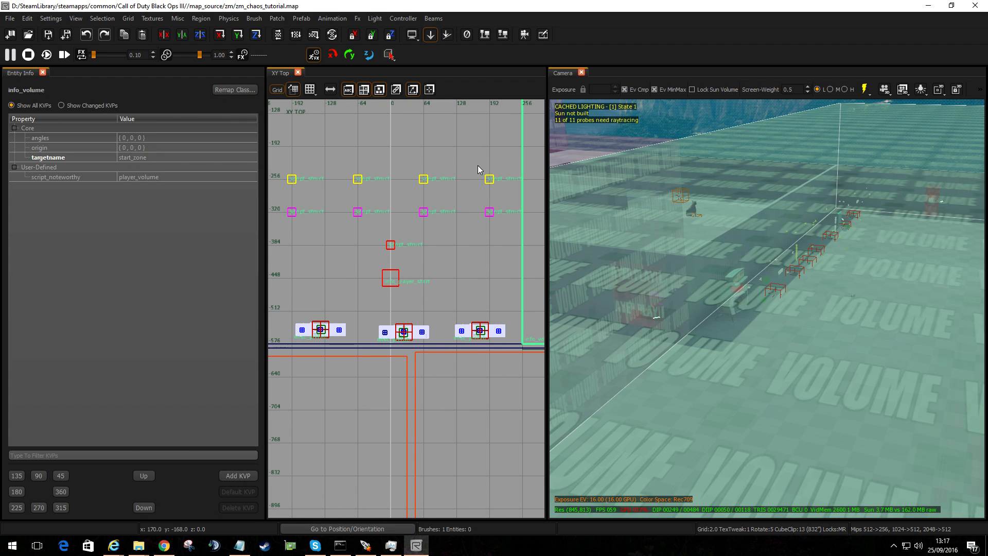
- Deselect the start zone volume in Radiant and select the zone2 player volume to examine its targetname and spawner target
{"action": "right_click_drag", "start_coordinate": [720, 343], "coordinate": [762, 355]}
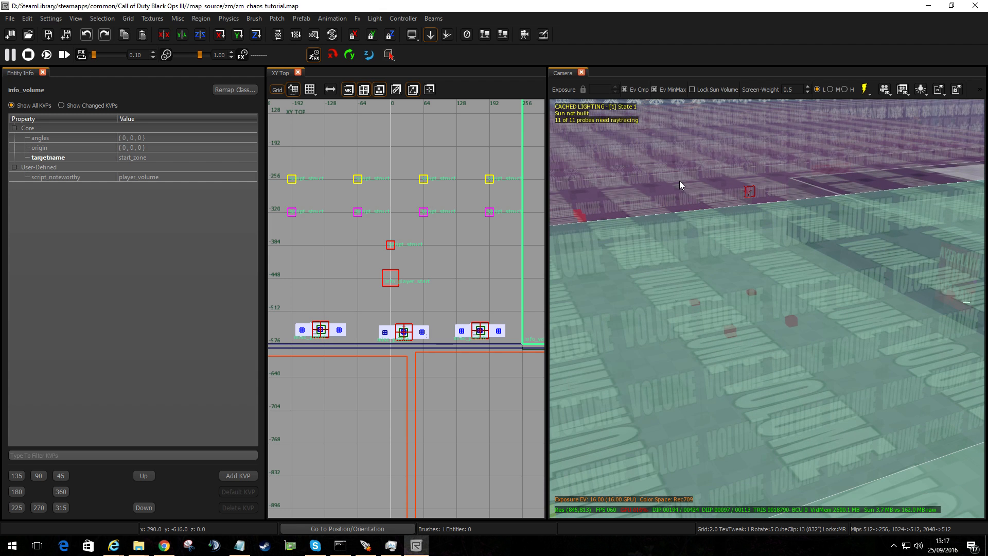
{"action": "right_click_drag", "start_coordinate": [819, 288], "coordinate": [777, 248]}
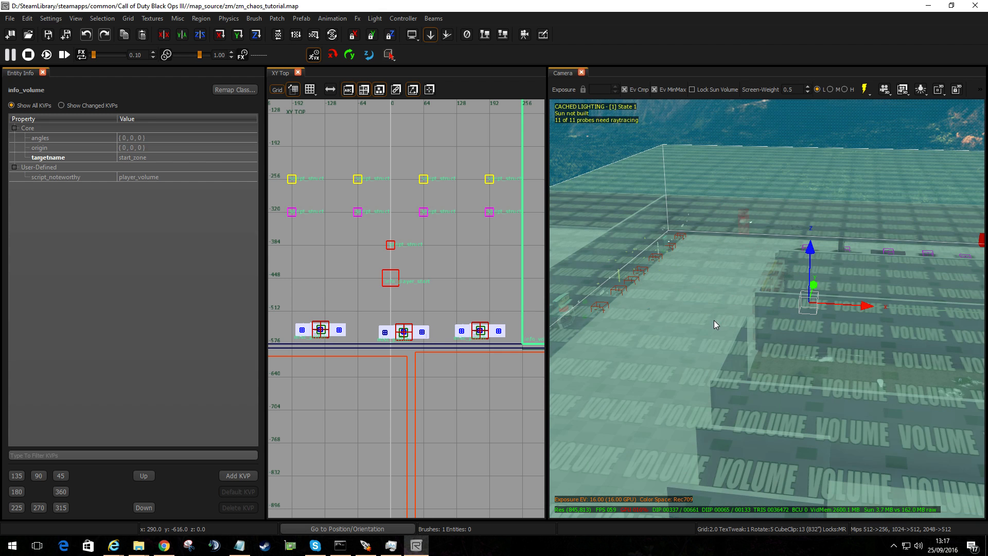
{"action": "right_click_drag", "start_coordinate": [761, 324], "coordinate": [760, 326]}
{"action": "key", "text": "Escape"}
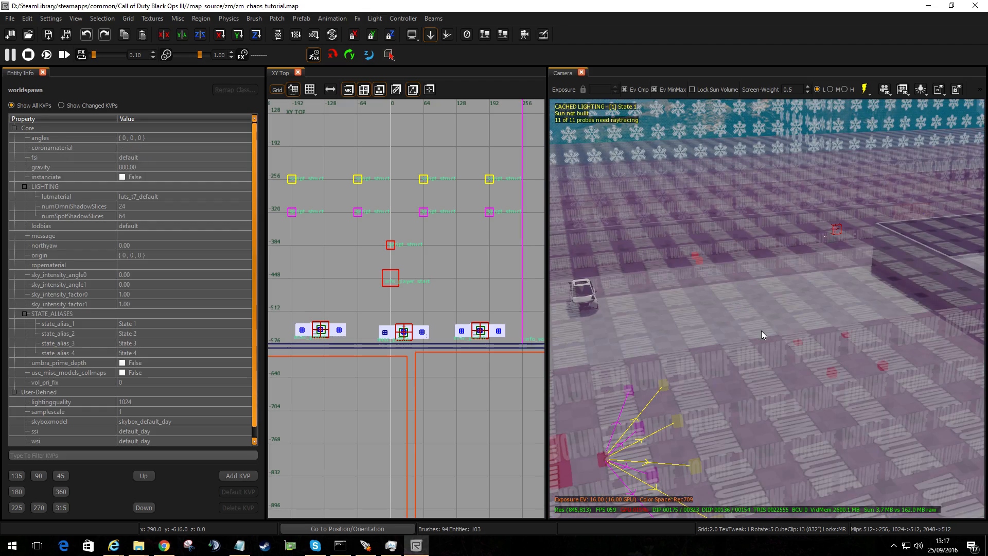
{"action": "key", "text": "c"}
{"action": "key", "text": "c"}
{"action": "key", "text": "c"}
{"action": "right_click_drag", "start_coordinate": [761, 328], "coordinate": [768, 317]}
{"action": "left_click", "coordinate": [734, 233]}
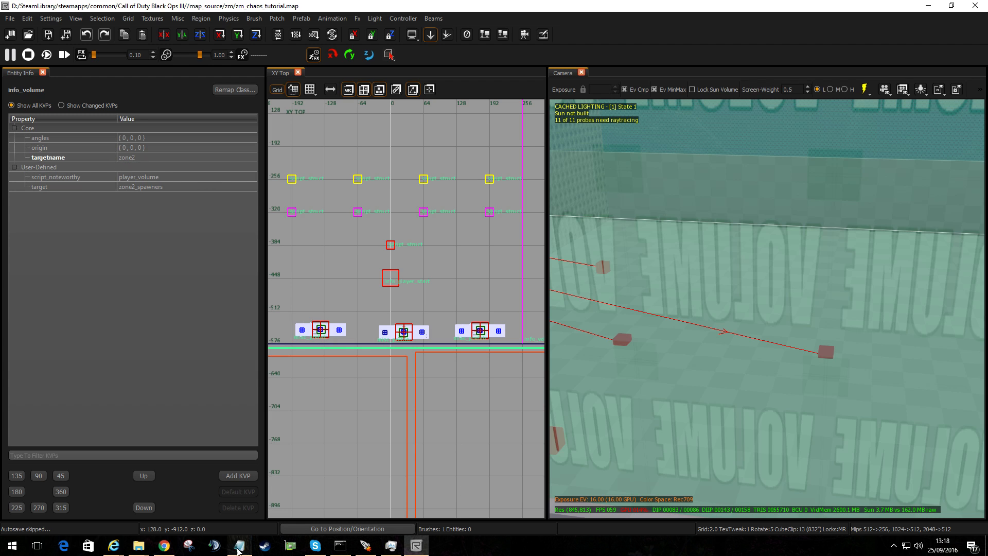
- Bring up zm_chaos_tutorial.gsc in Notepad, highlight zone2 in the start_zone_side adjacency line, and return to Radiant
{"action": "left_click", "coordinate": [238, 547]}
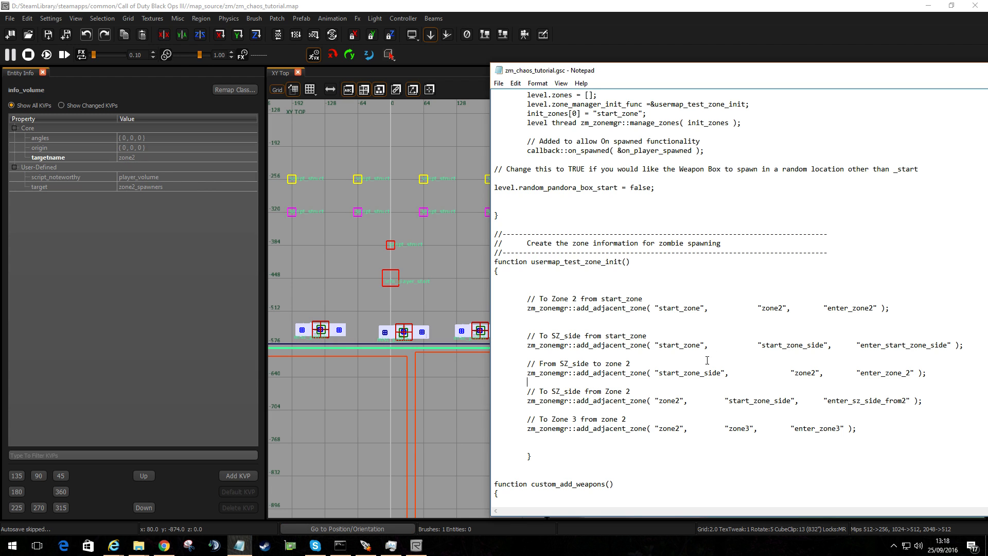
{"action": "double_click", "coordinate": [815, 372]}
{"action": "left_click", "coordinate": [410, 196]}
- Clear the selection, switch the camera to game view, and examine the metal double door and the surrounding zone areas
{"action": "mouse_move", "coordinate": [735, 304]}
{"action": "right_mouse_down"}
{"action": "mouse_move", "coordinate": [751, 317]}
{"action": "mouse_move", "coordinate": [752, 287]}
{"action": "mouse_move", "coordinate": [857, 287]}
{"action": "right_mouse_up"}
{"action": "key", "text": "g"}
{"action": "key", "text": "Escape"}
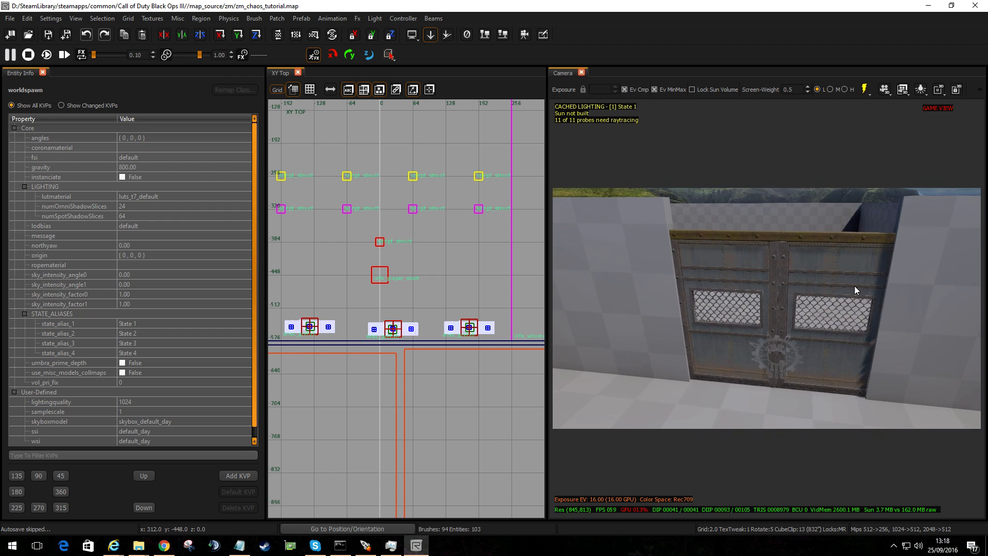
{"action": "right_click_drag", "start_coordinate": [795, 277], "coordinate": [794, 271]}
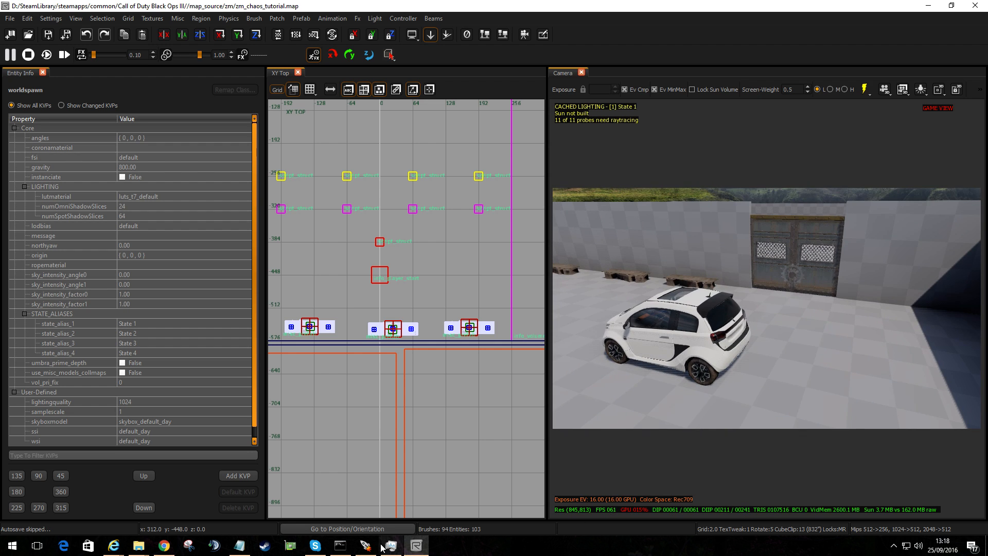
{"action": "right_click_drag", "start_coordinate": [806, 347], "coordinate": [807, 339]}
{"action": "right_click_drag", "start_coordinate": [718, 298], "coordinate": [718, 299]}
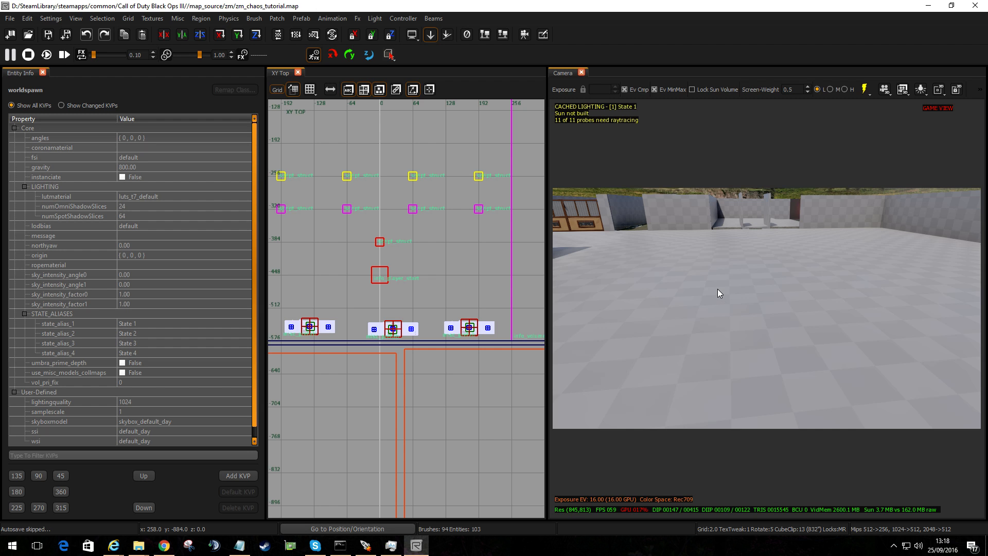
{"action": "right_click_drag", "start_coordinate": [719, 292], "coordinate": [693, 254]}
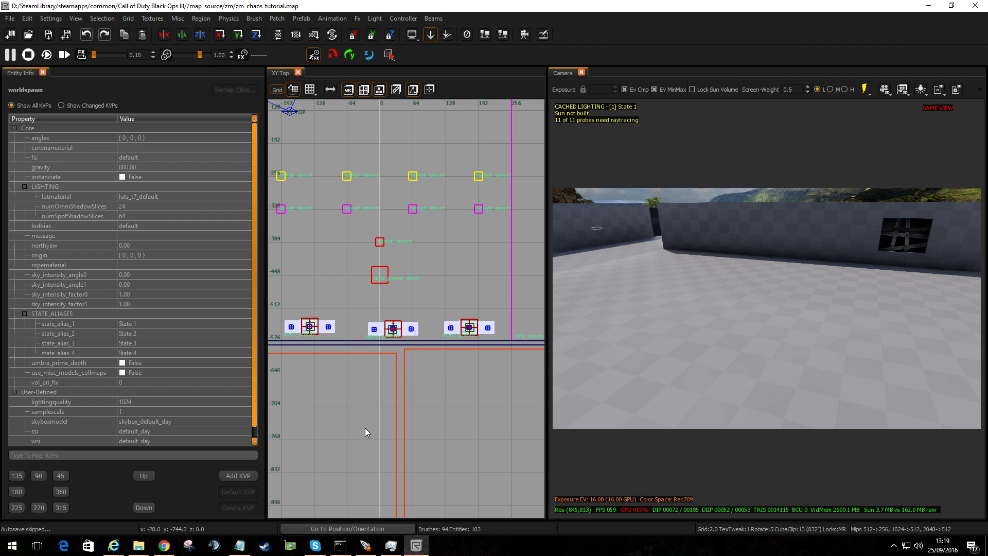